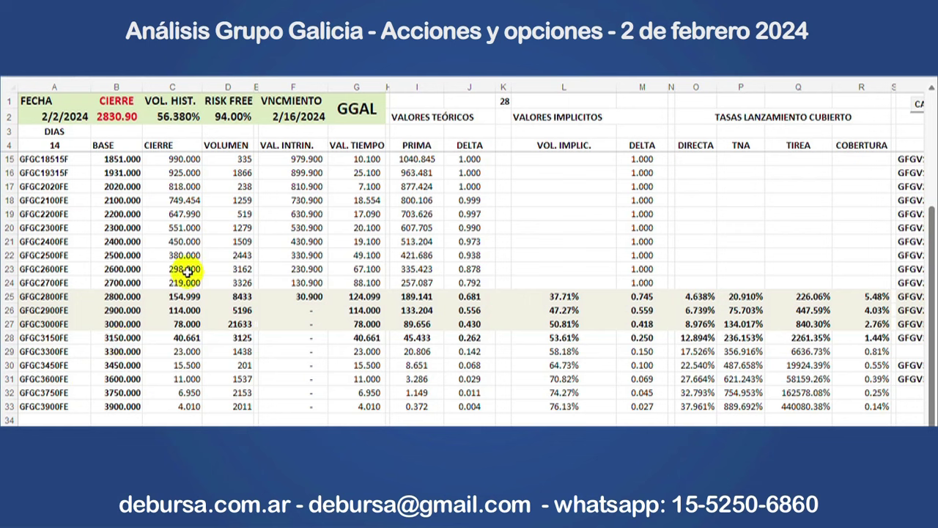
# Step: Compare the theoretical premiums with the closing prices of the 2800, 2900 and 3000 strike calls
pyautogui.click(433, 296)
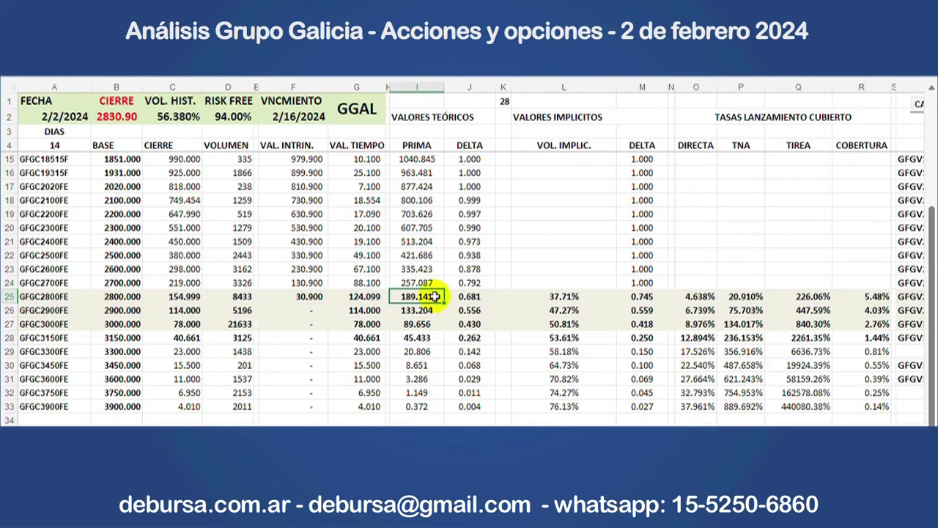
pyautogui.click(182, 297)
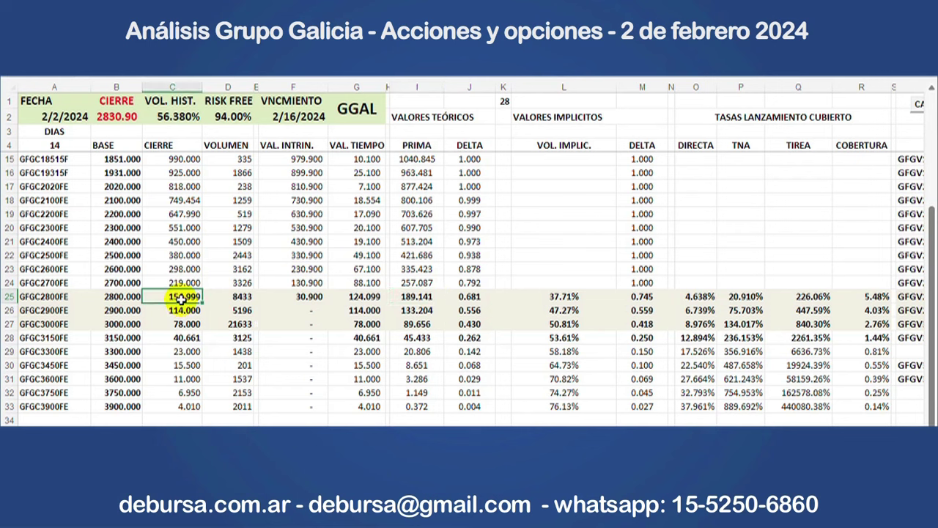
pyautogui.click(422, 310)
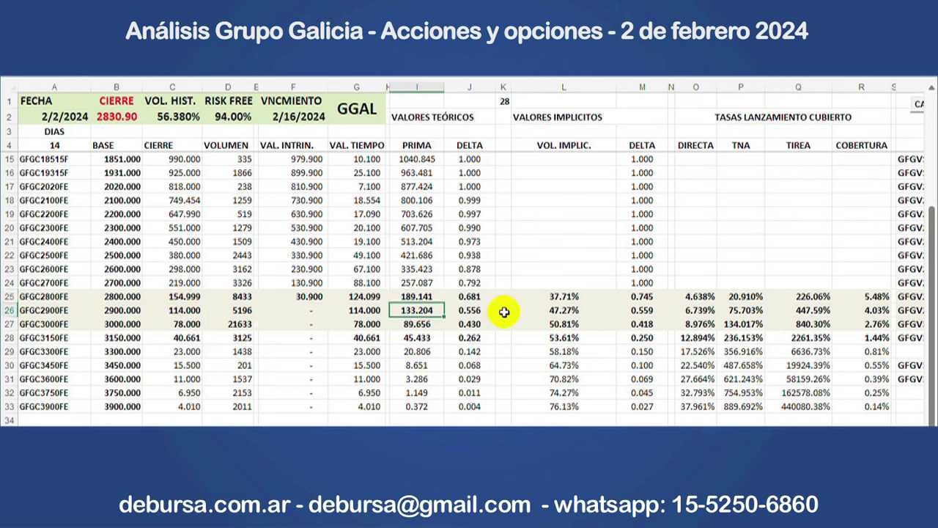
pyautogui.click(176, 313)
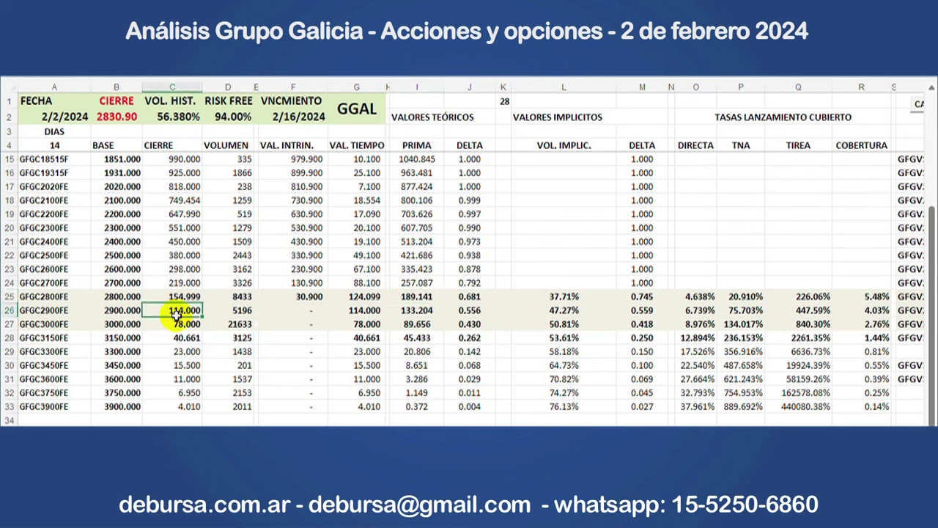
pyautogui.click(382, 324)
pyautogui.click(417, 326)
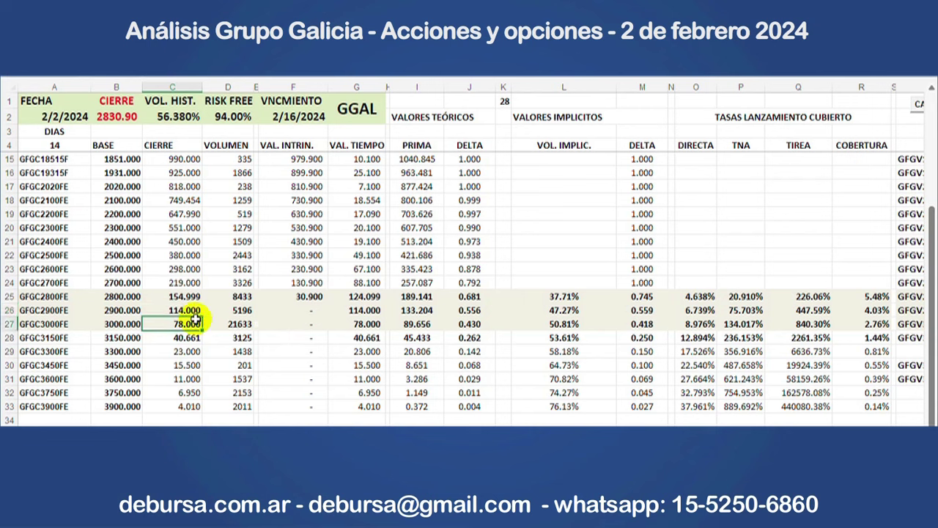
pyautogui.click(541, 206)
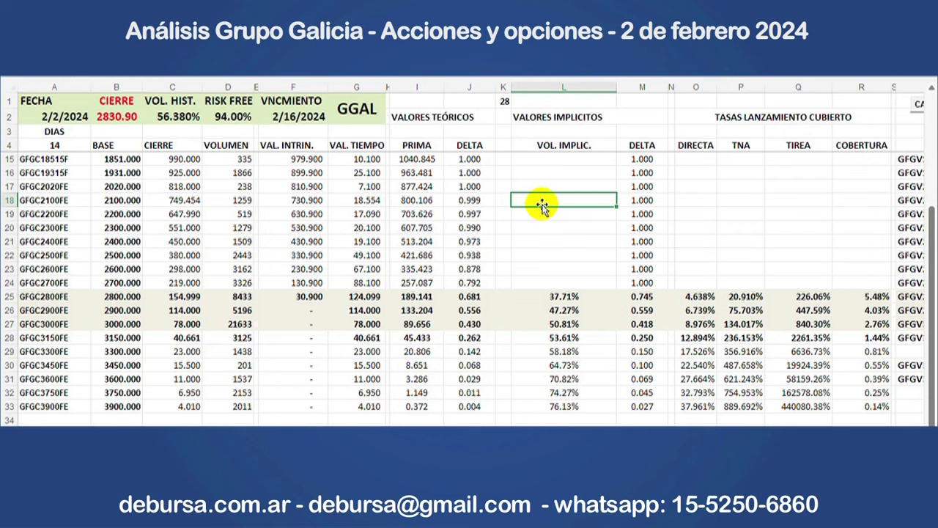
# Step: Examine the days to expiry, the GGAL closing price, the 1851 strike and the 2800 call's time value
pyautogui.click(75, 141)
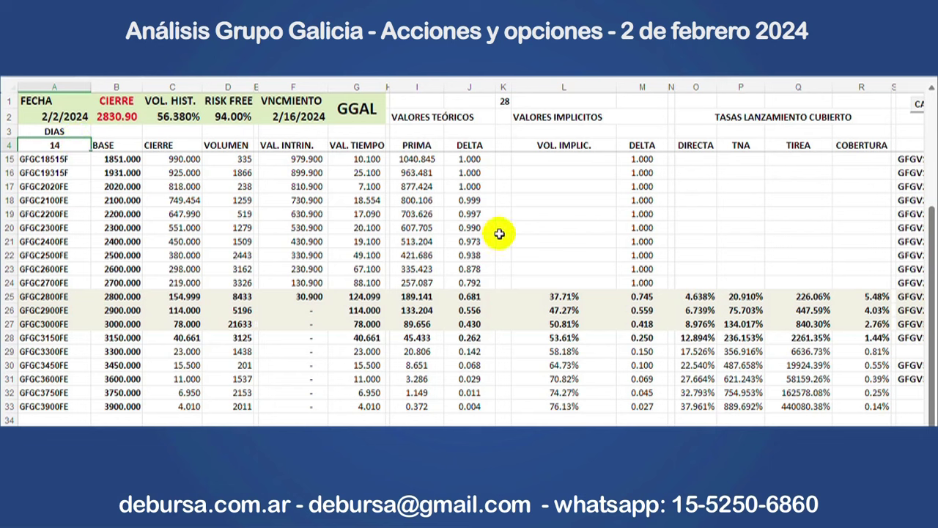
pyautogui.click(599, 212)
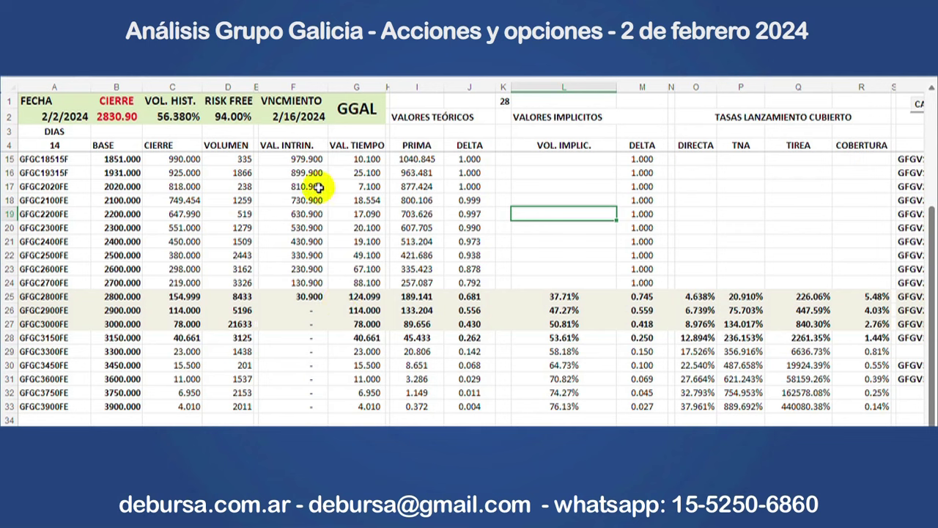
pyautogui.click(118, 117)
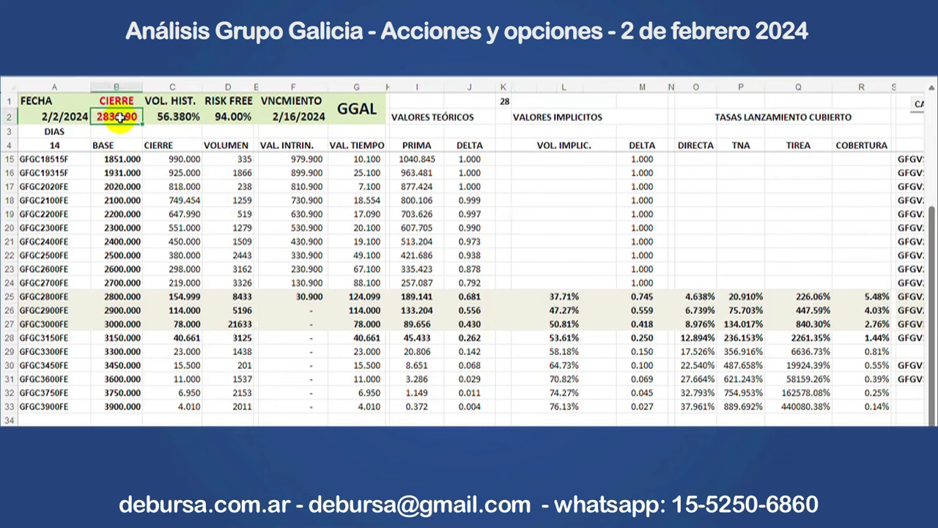
pyautogui.click(121, 160)
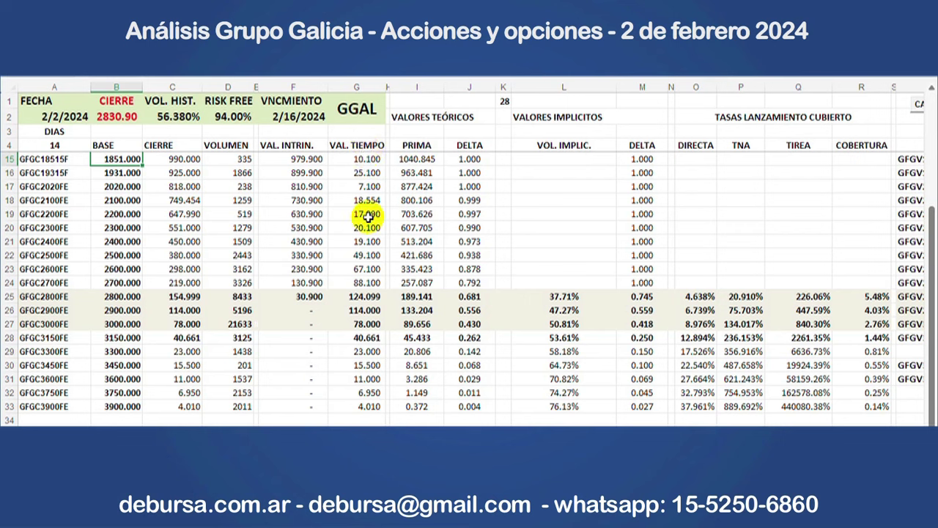
pyautogui.click(369, 294)
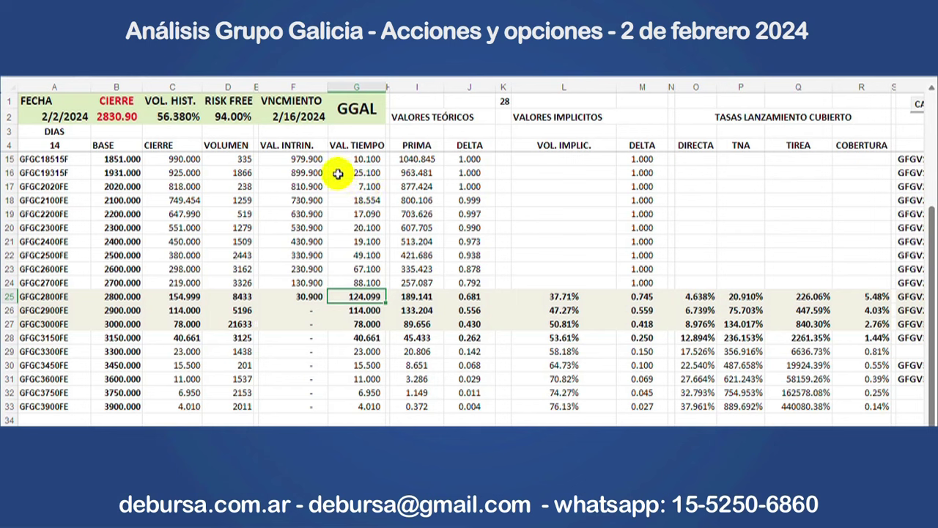
pyautogui.click(79, 146)
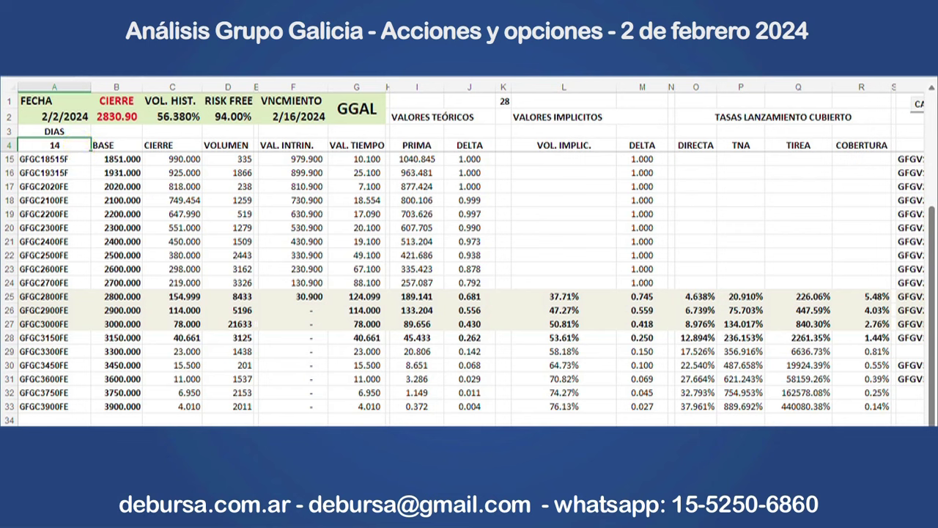
# Step: Examine the put options table and the FUTURO values for the 2800, 2900 and 3000 strikes
pyautogui.hscroll(5, 472, 253)
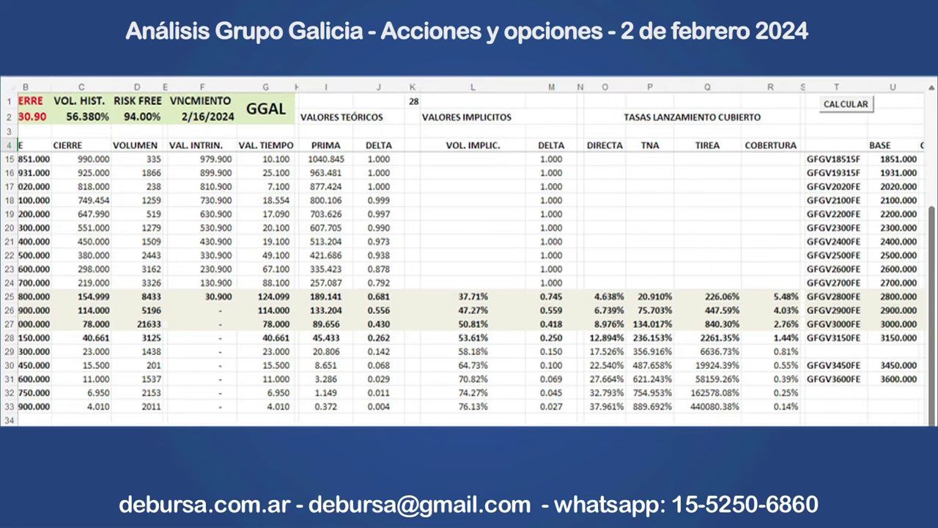
pyautogui.hscroll(4, 472, 252)
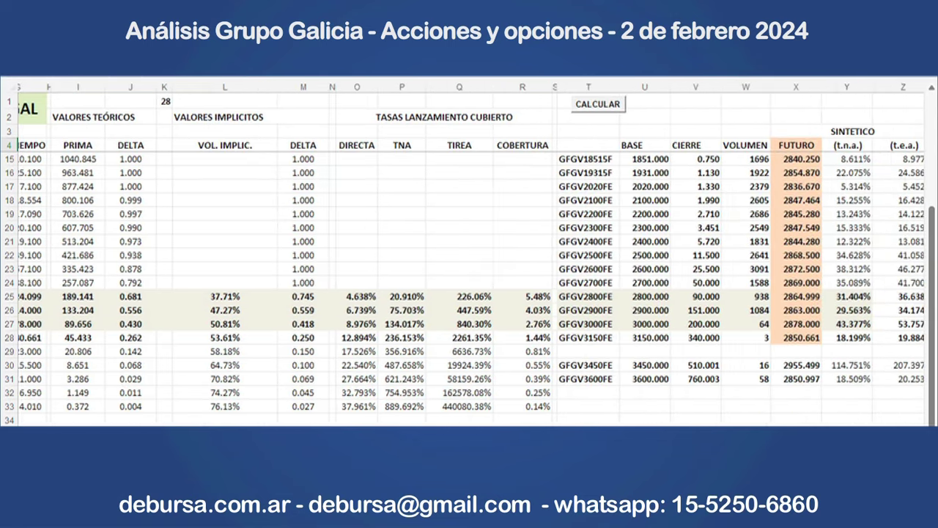
pyautogui.hscroll(4, 472, 253)
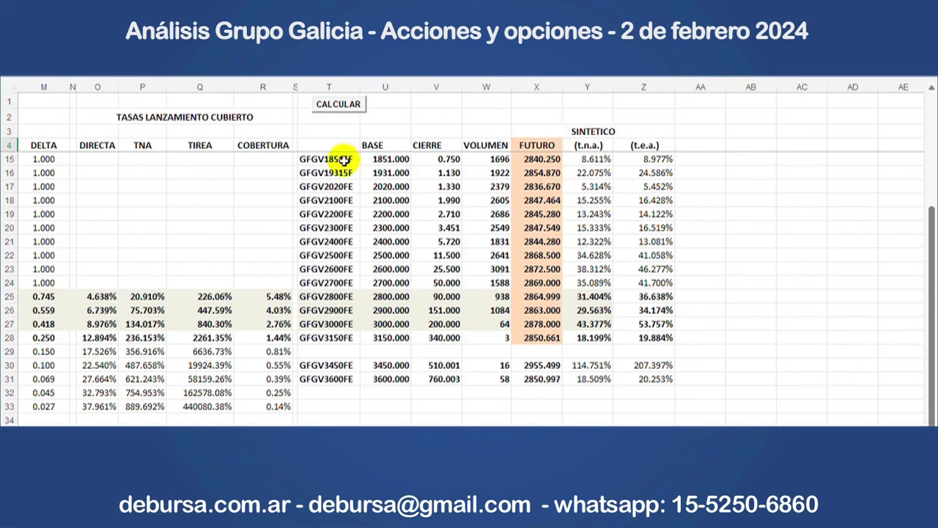
pyautogui.click(556, 296)
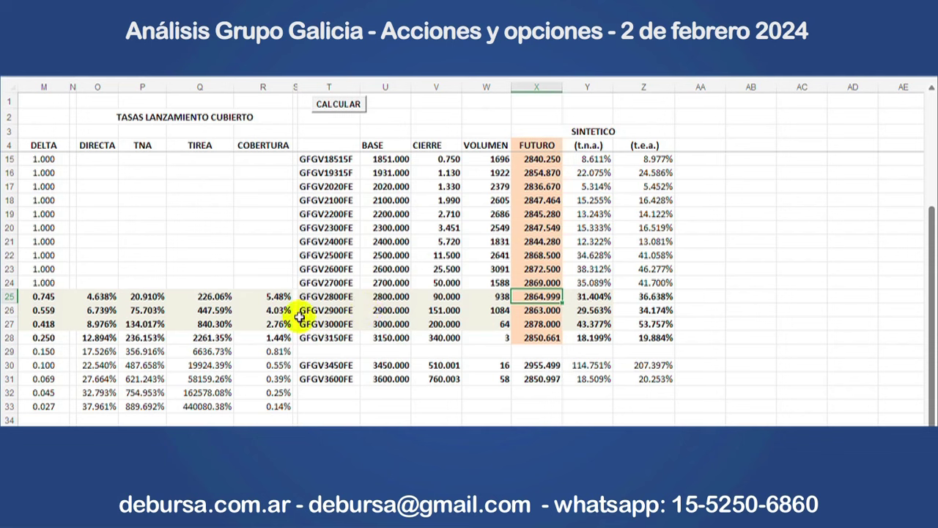
pyautogui.click(547, 312)
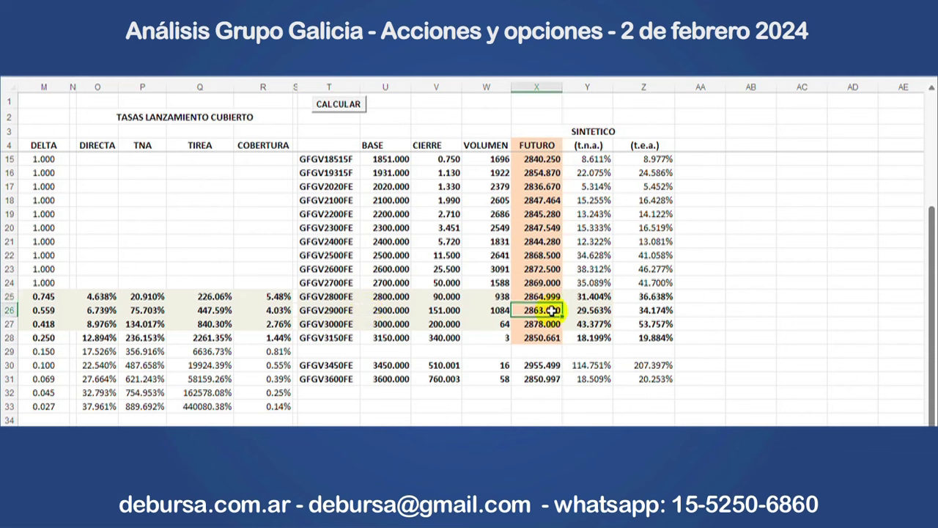
pyautogui.click(331, 324)
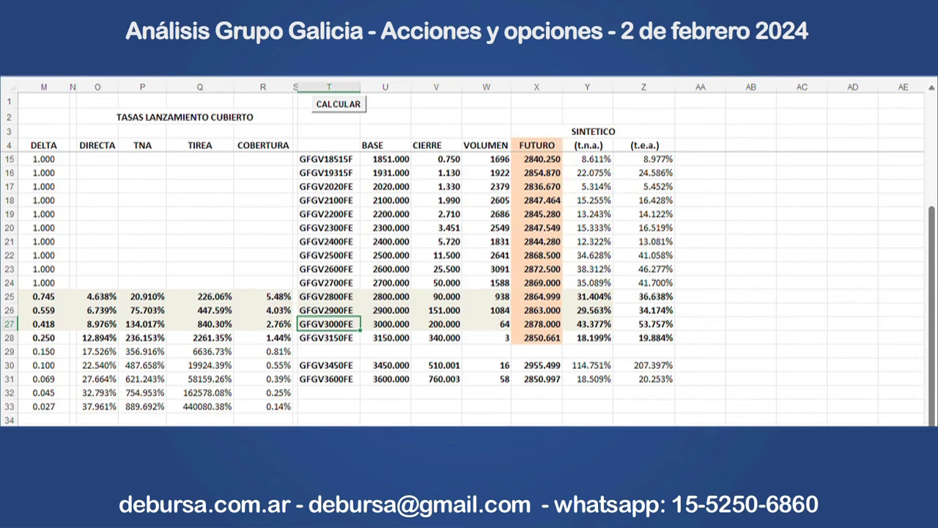
# Step: Review the calls and puts from the lowest strikes onward, and inspect the synthetic t.n.a. rate of the 2900 strike
pyautogui.hscroll(1, 469, 249)
pyautogui.hscroll(-5, 469, 249)
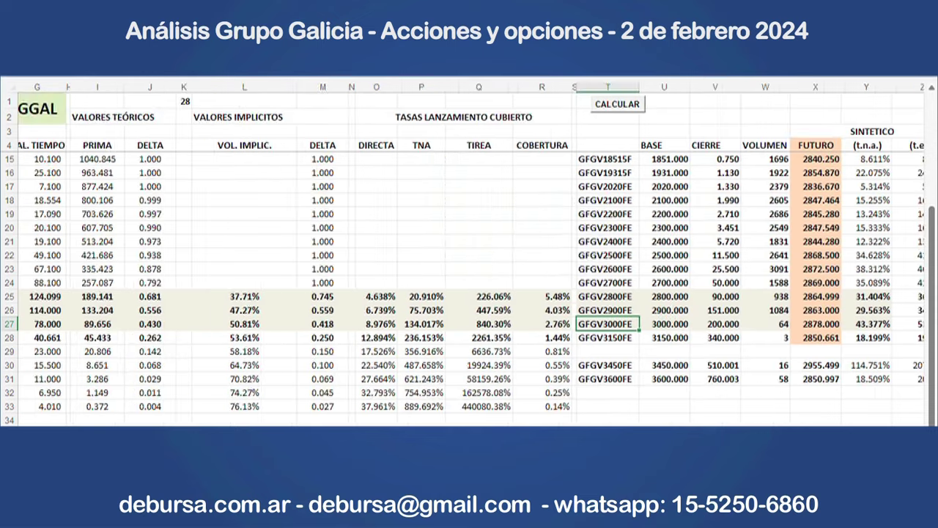
pyautogui.scroll(2, 702, 329)
pyautogui.scroll(1, 702, 329)
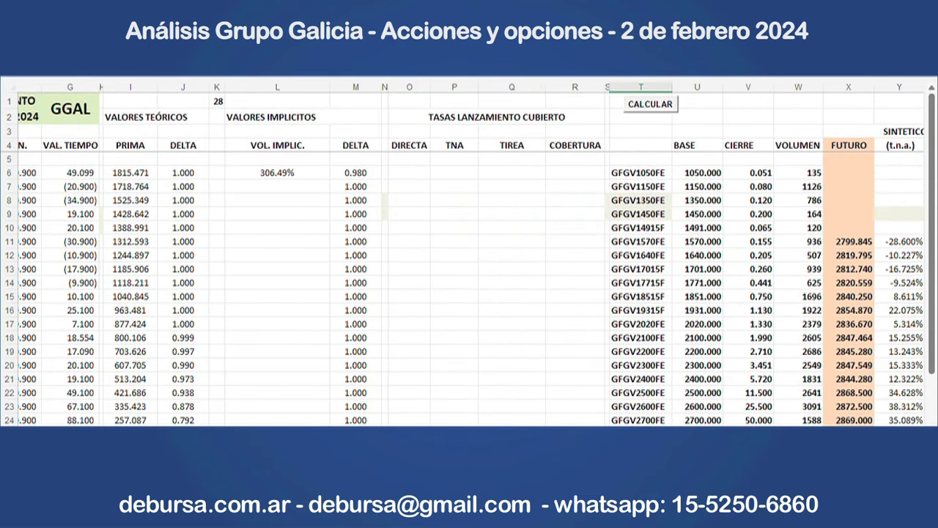
pyautogui.hscroll(-3, 315, 178)
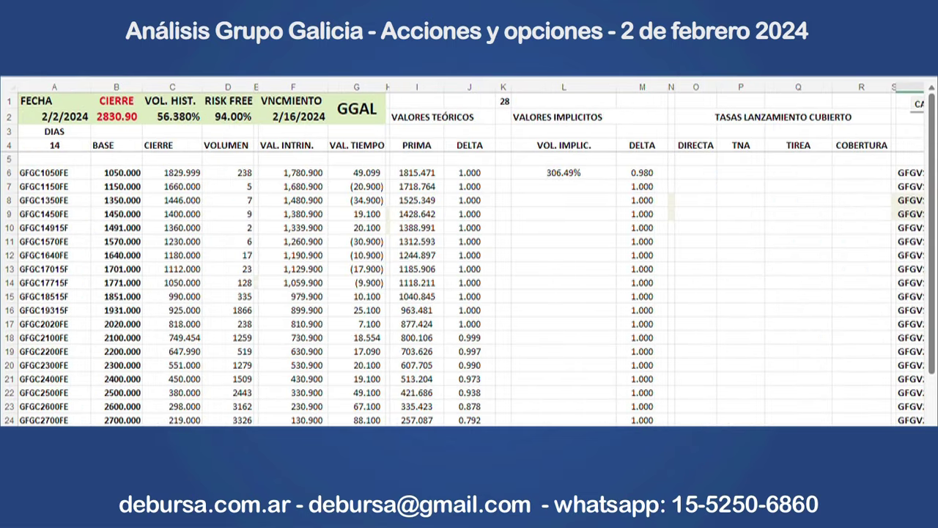
pyautogui.hscroll(3, 472, 254)
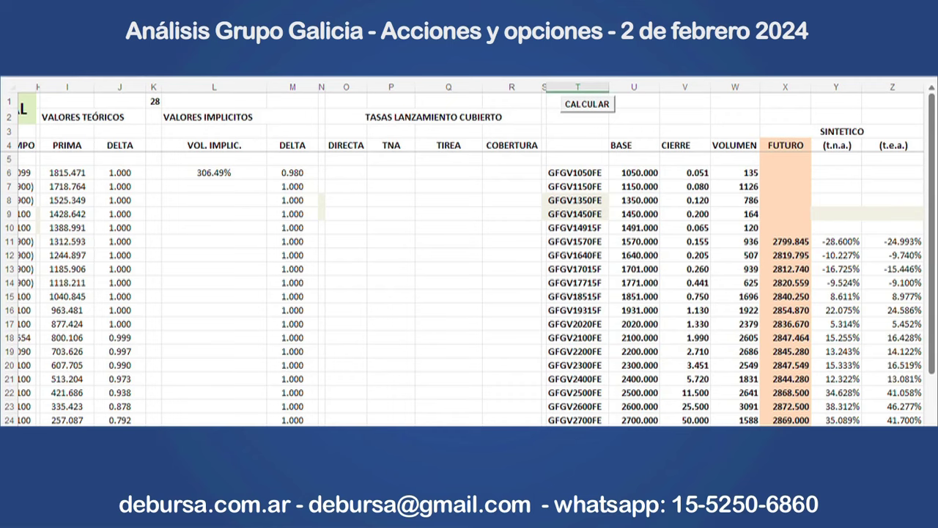
pyautogui.scroll(-3, 914, 345)
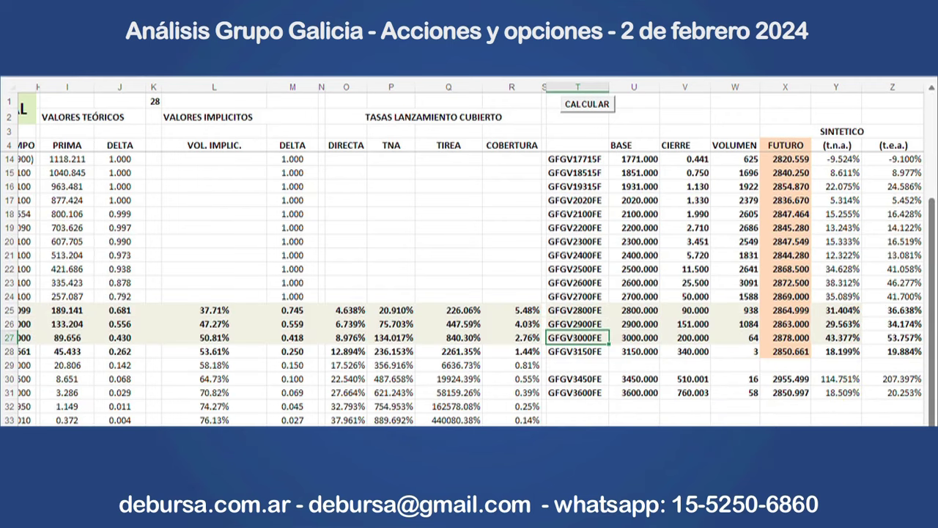
pyautogui.hscroll(2, 663, 315)
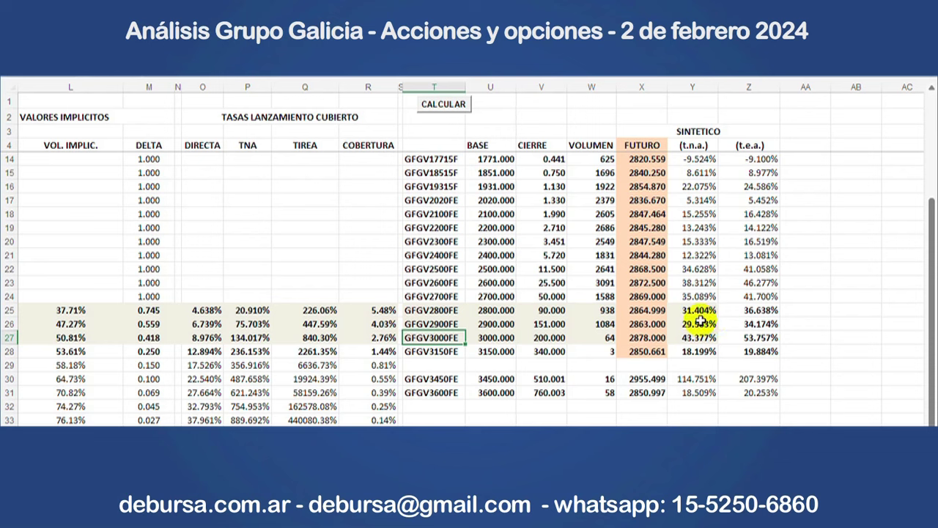
pyautogui.click(703, 322)
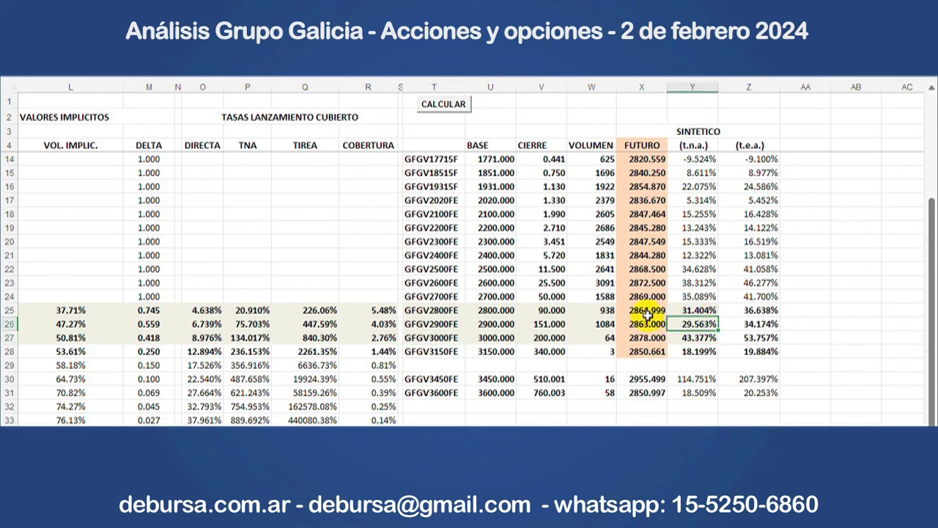
# Step: Return to the call options table and select the GGAL heading cell
pyautogui.click(845, 255)
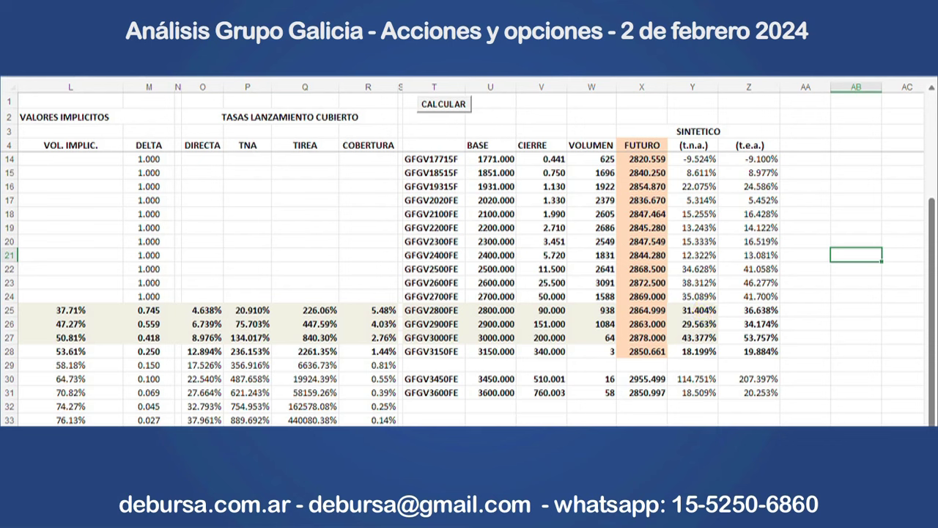
pyautogui.hscroll(-5, 469, 253)
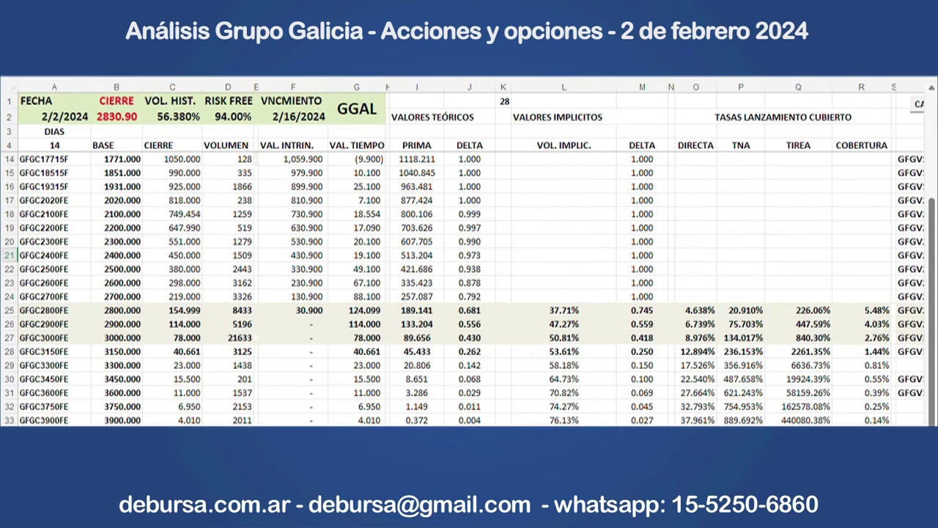
pyautogui.click(357, 109)
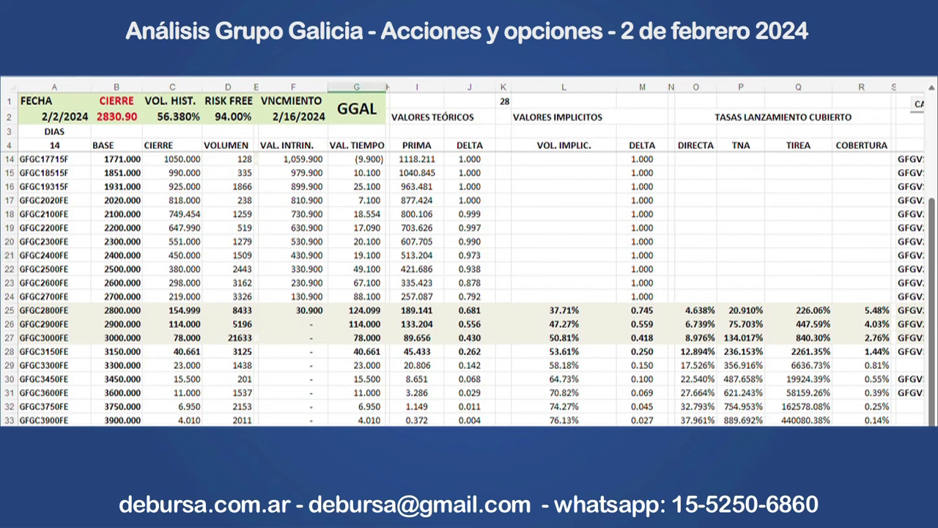